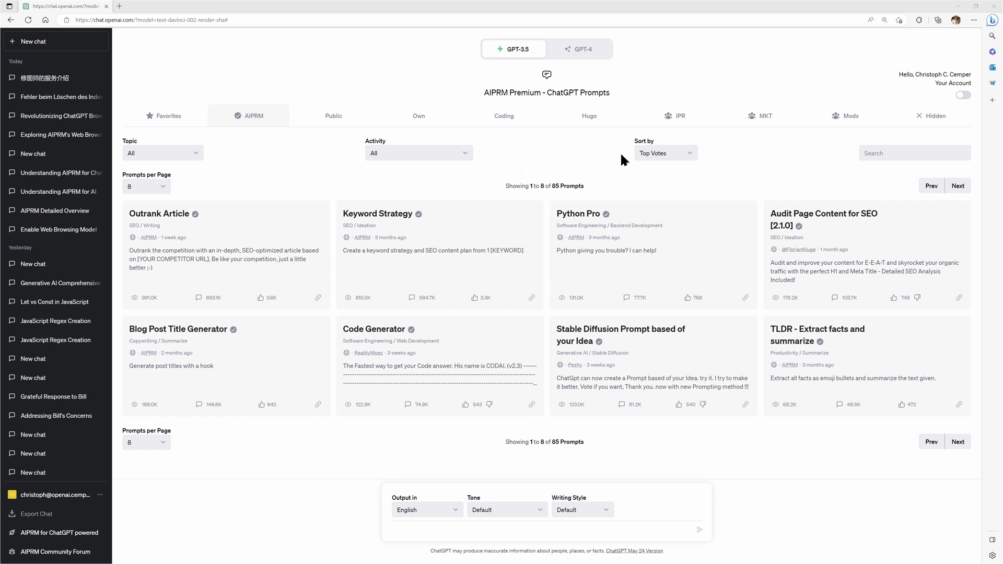
From the MKT prompts, open Manage Team for the IPR list
click(760, 124)
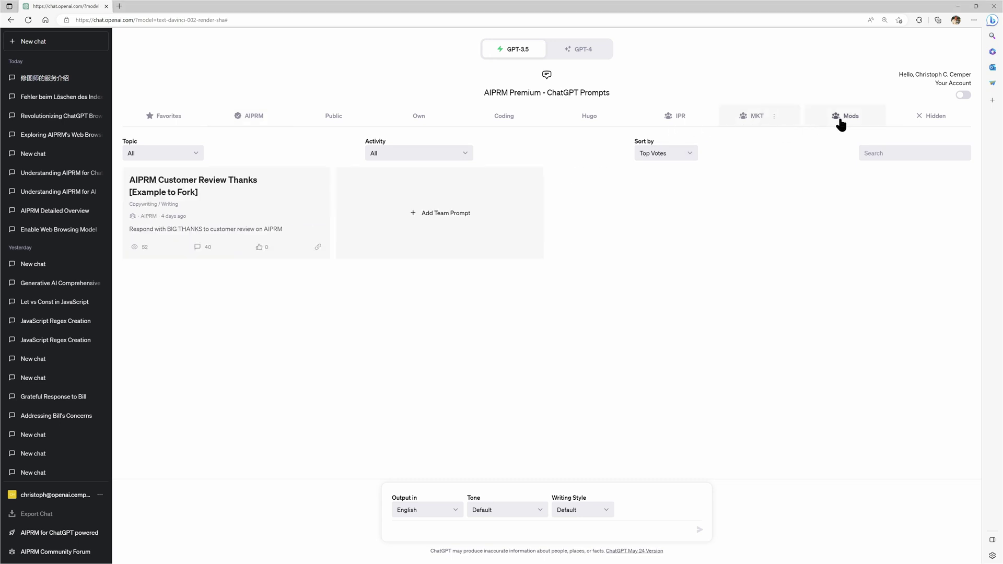
click(686, 117)
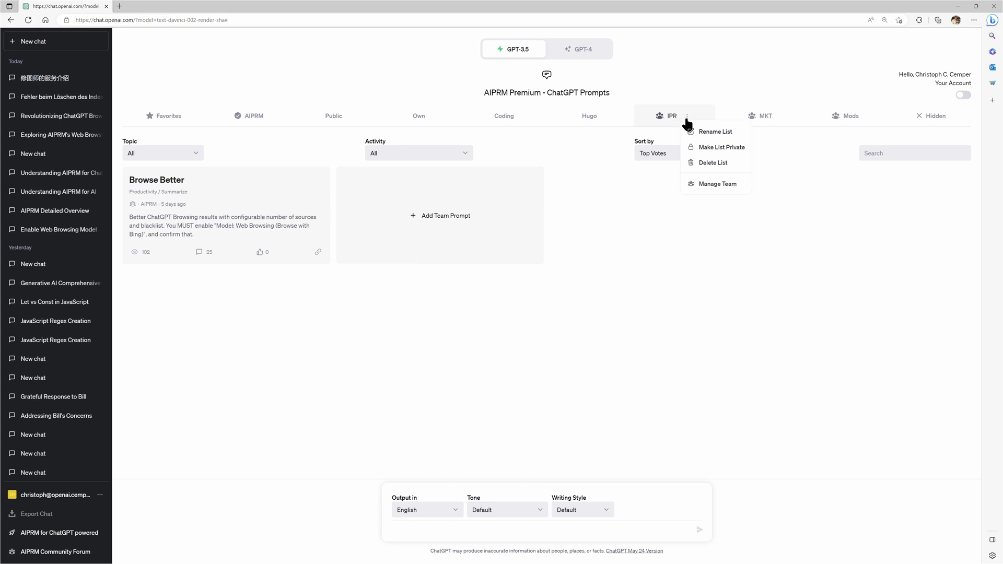
click(711, 183)
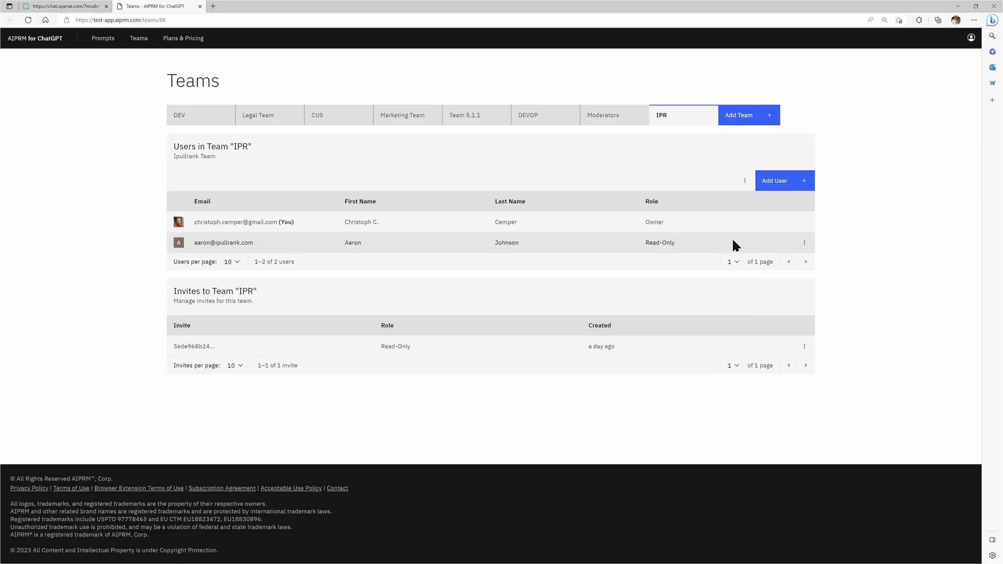
Check the IPR team's Add User invite and a member's actions menu without changing anything
click(774, 181)
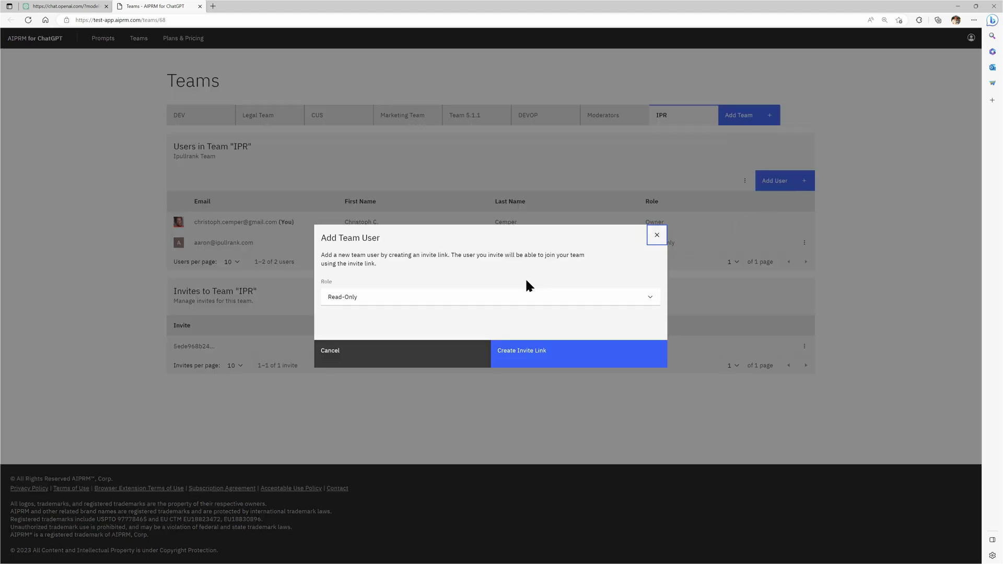
click(656, 235)
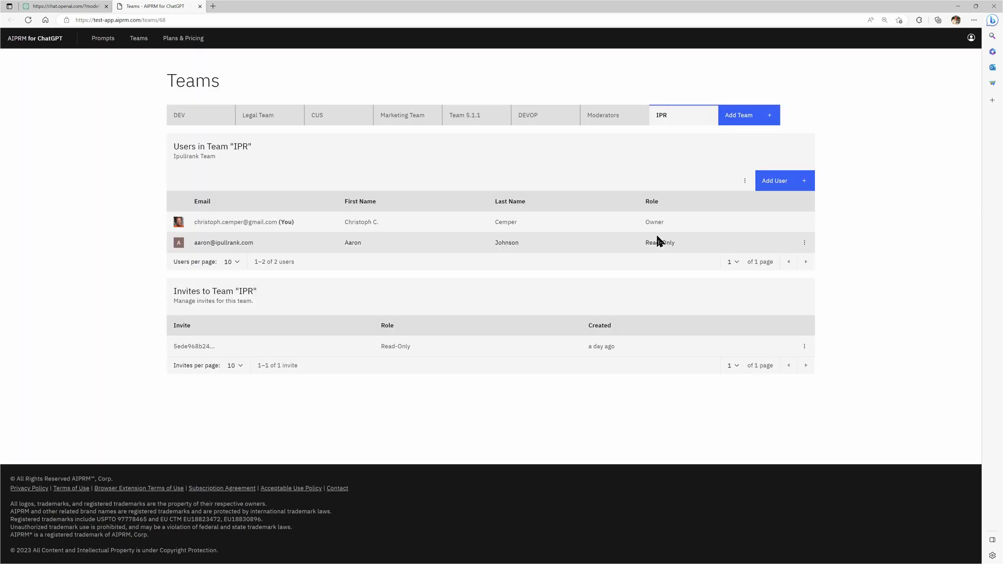
click(805, 243)
click(833, 227)
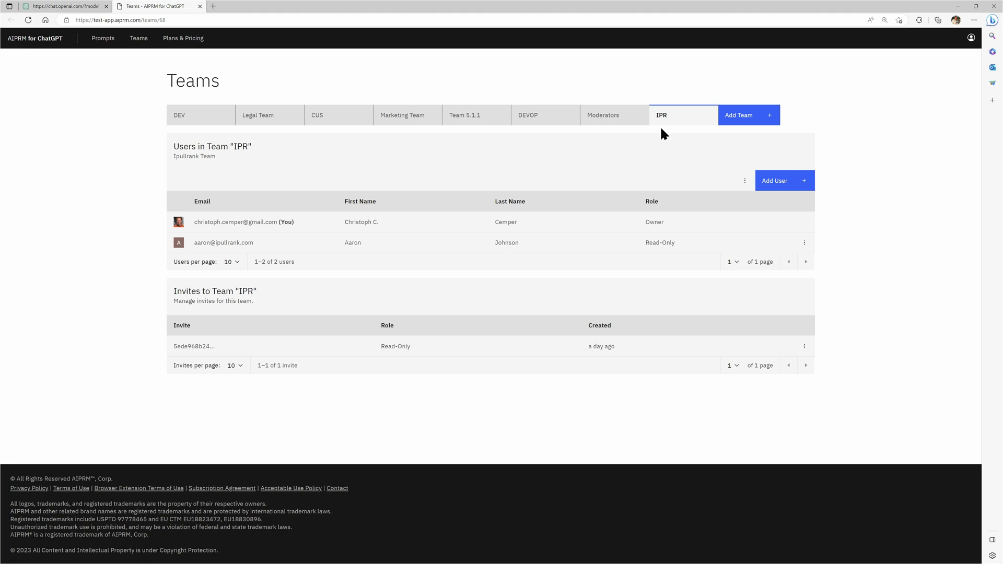
Browse the Moderators, DEVOP, Marketing, Legal and DEV member lists, then return to ChatGPT
click(615, 118)
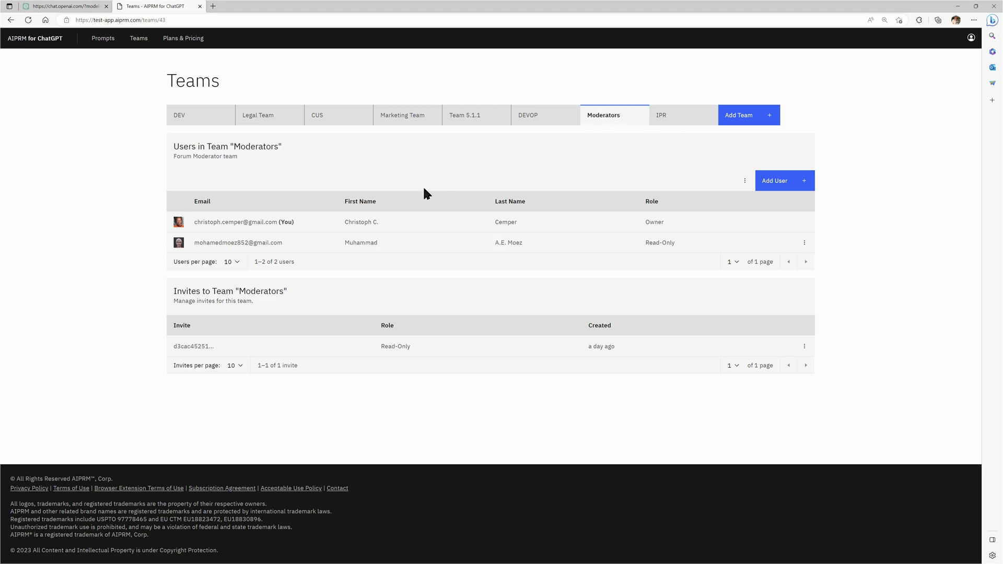
click(538, 119)
click(417, 119)
click(270, 119)
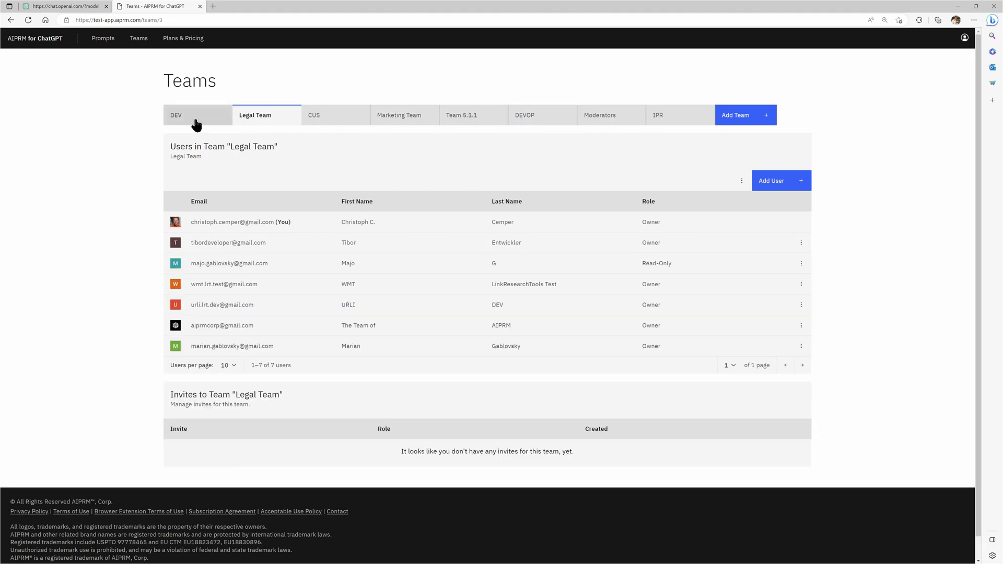
click(200, 118)
click(609, 119)
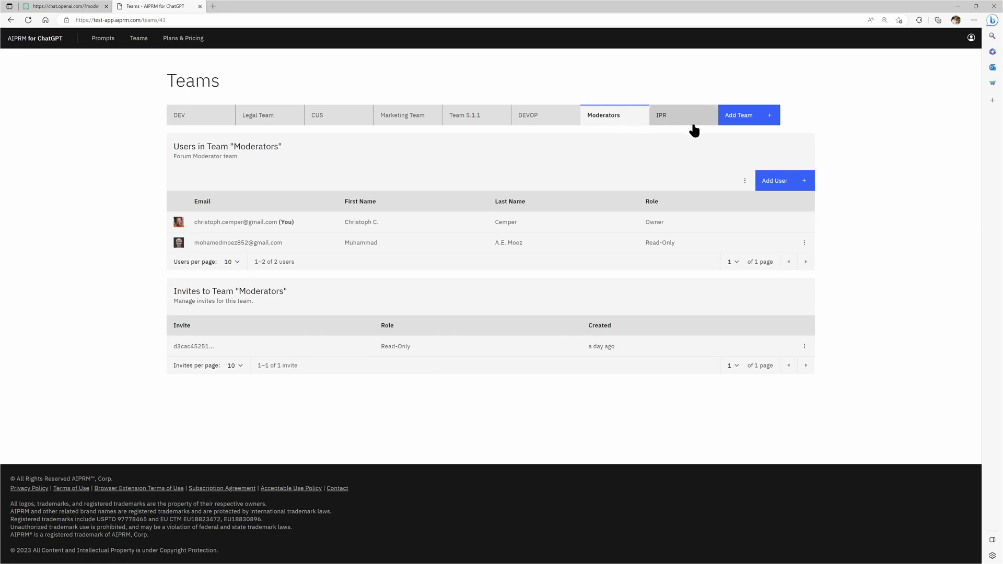
click(78, 10)
mouse_move(226, 215)
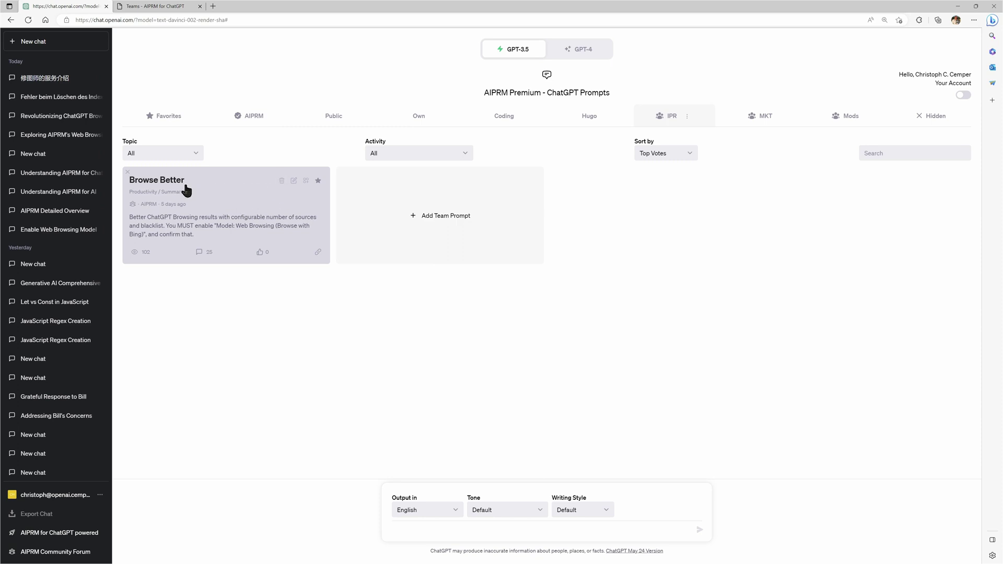
Check Browse Better's 'Who can see this?' setting, cancel without saving, then show Mods prompts
click(294, 183)
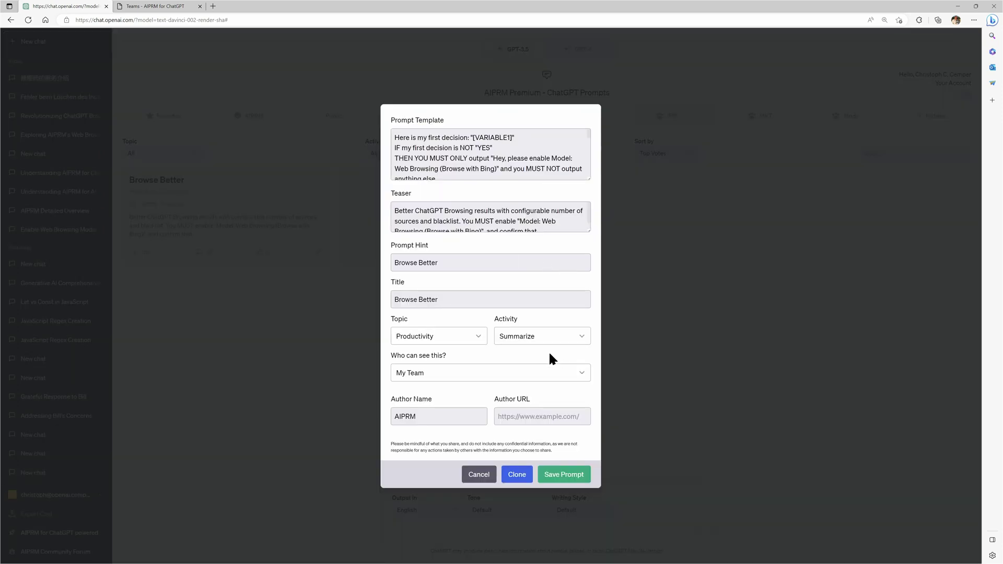
click(531, 368)
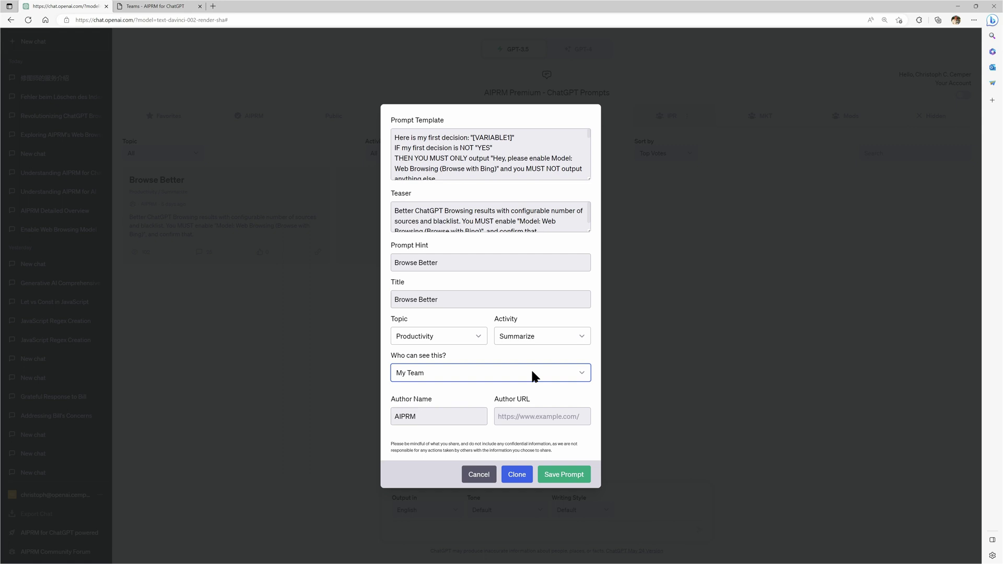
click(478, 474)
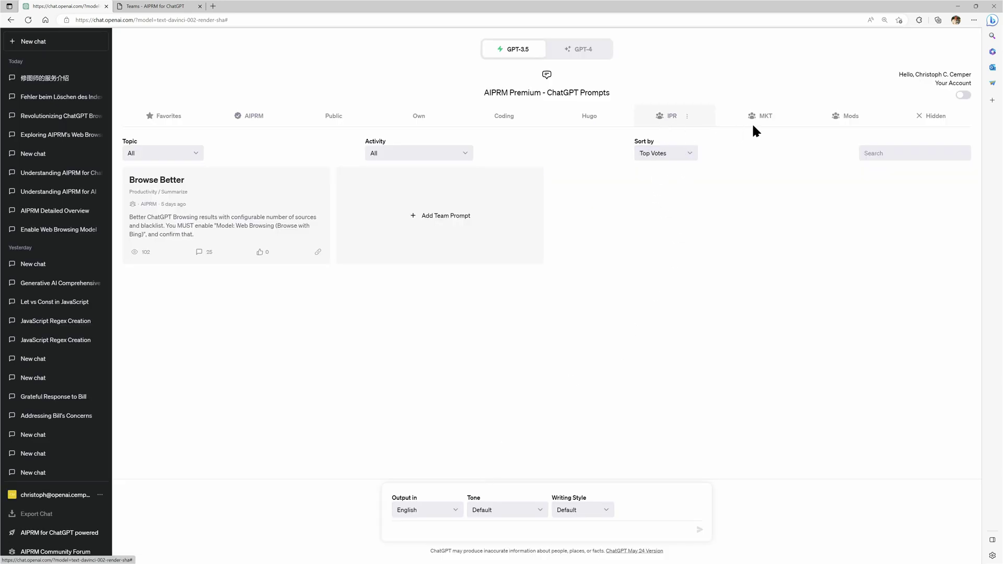
click(843, 119)
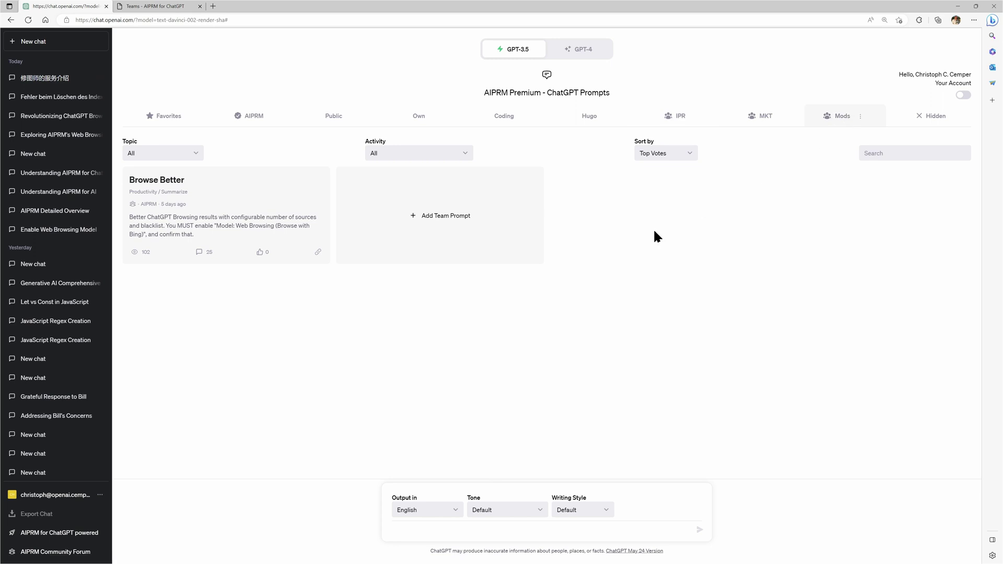
Load the Browse Better prompt from the Mods team list
click(283, 235)
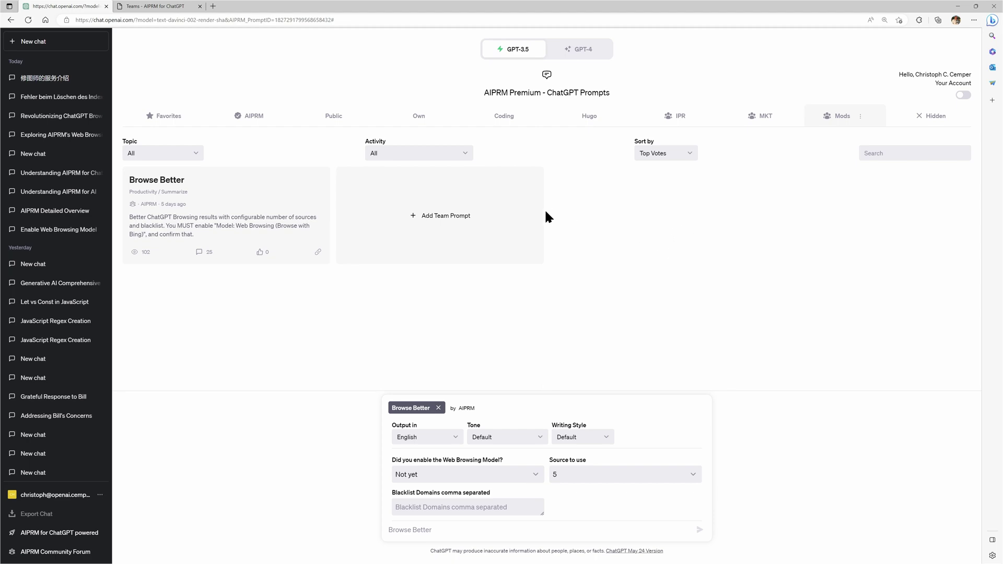
Show the AIPRM collection, then the MKT Hugo list, load HUGO Expert, and open Hugo's options
click(258, 116)
scroll(255, 111, down, 1)
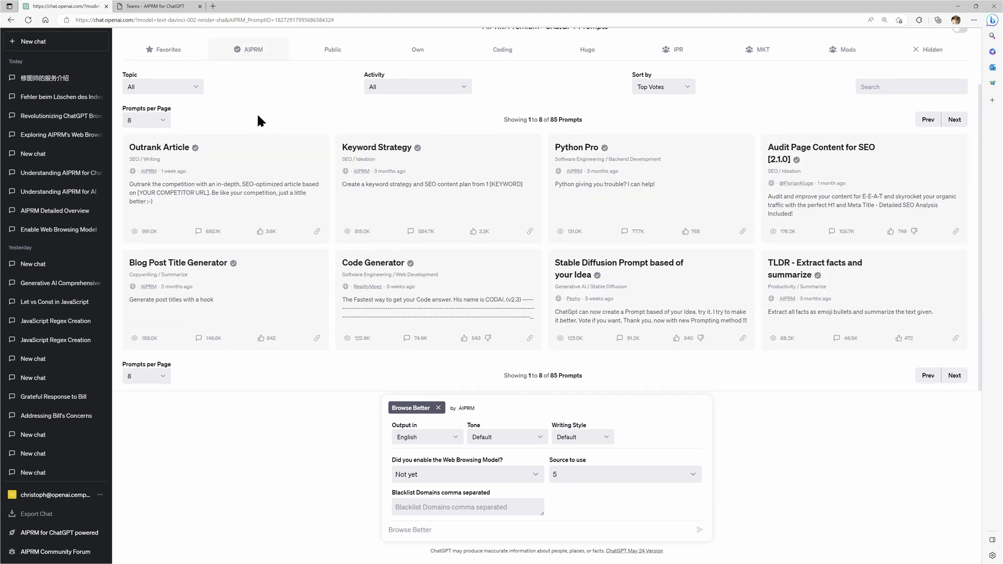
scroll(642, 301, up, 1)
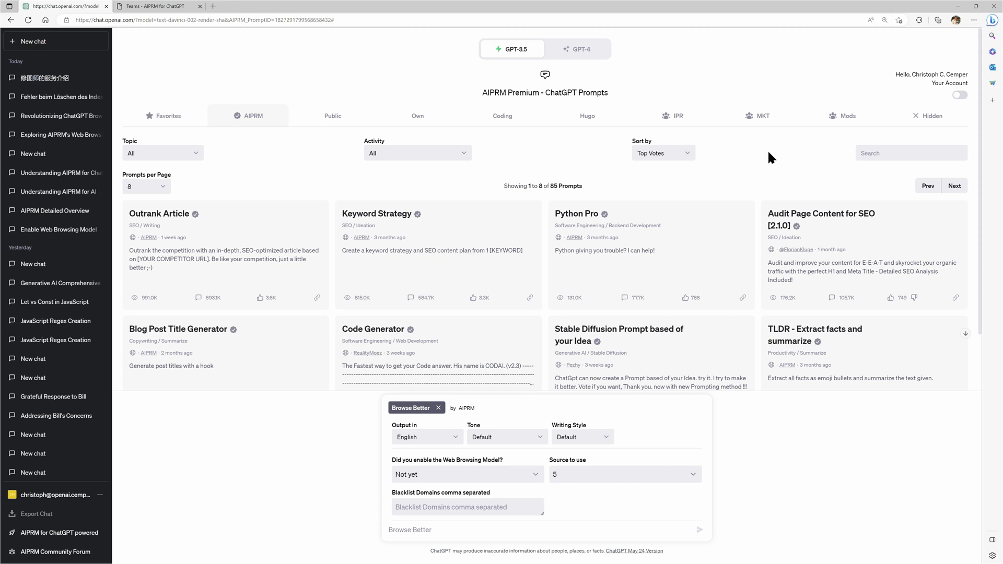
click(752, 115)
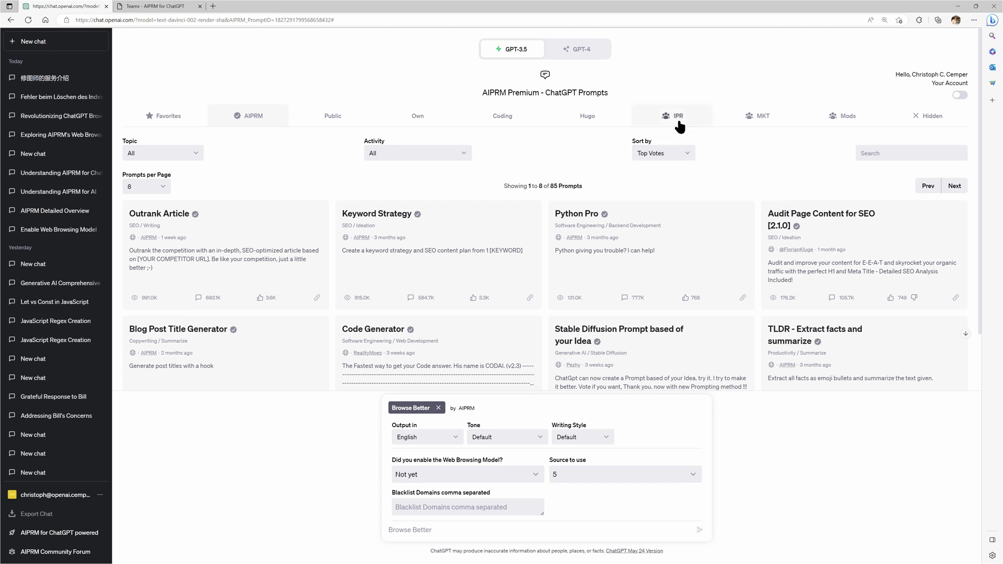
click(589, 119)
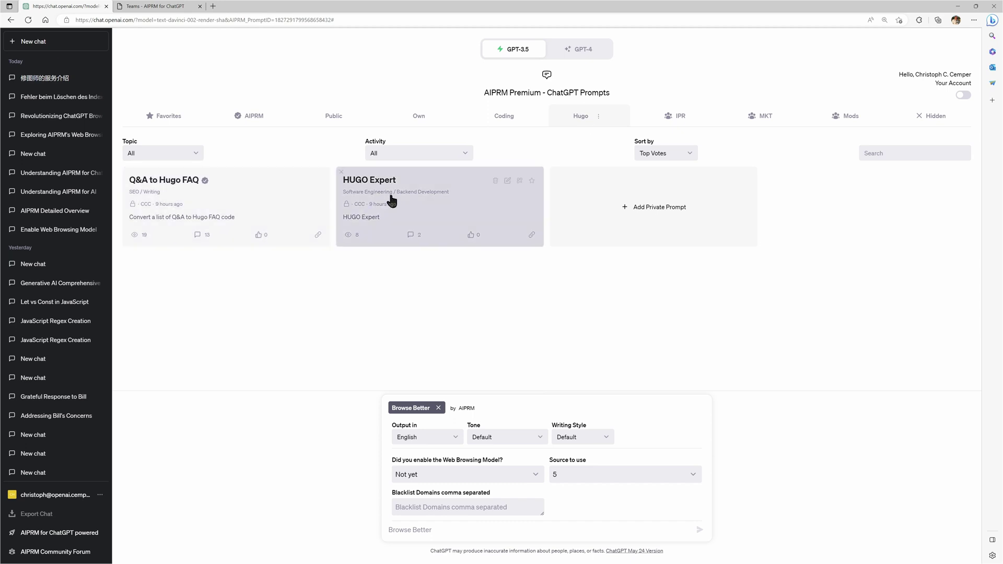
click(389, 198)
click(599, 118)
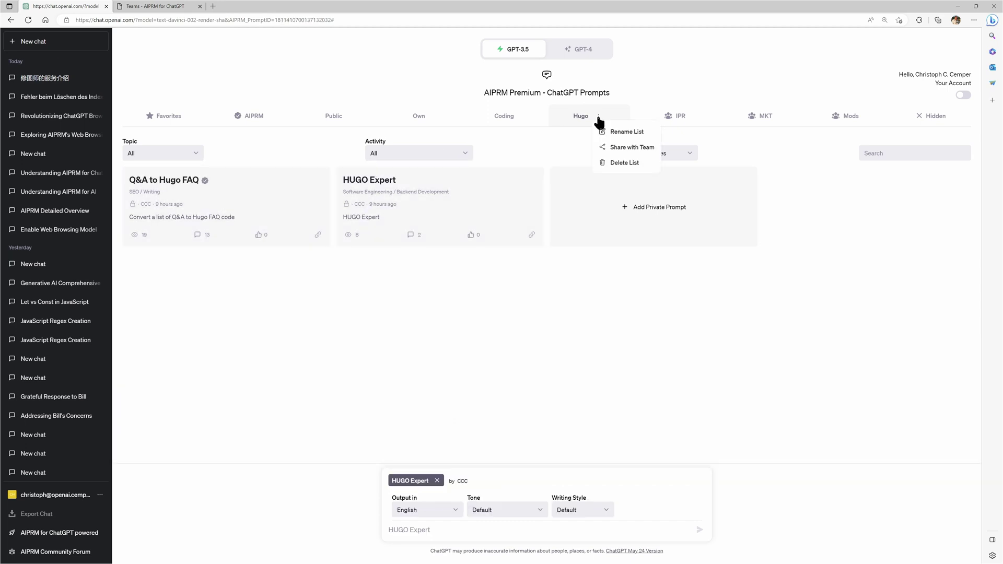
Share the Hugo list with the Marketing Team
click(623, 148)
click(498, 283)
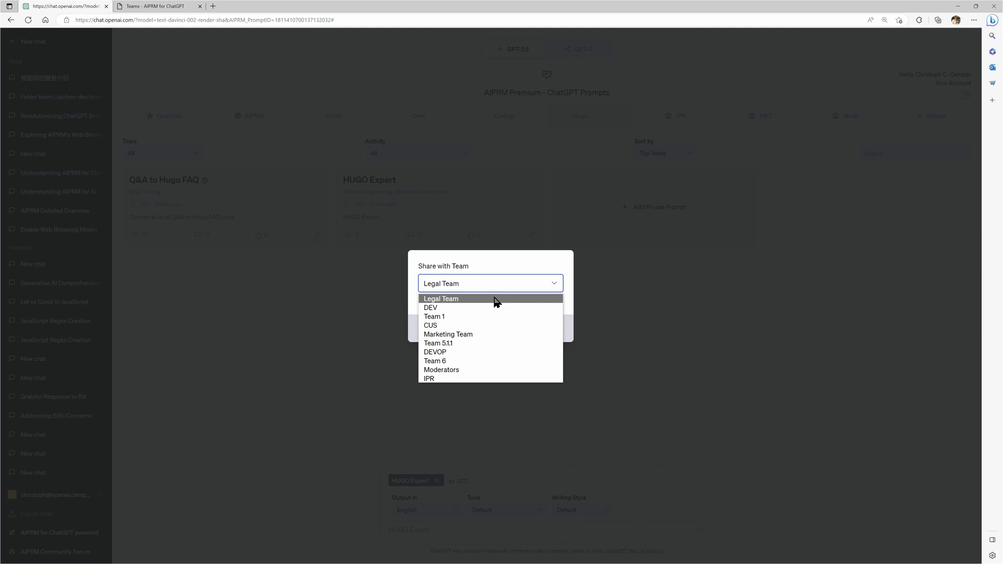
click(489, 334)
click(530, 333)
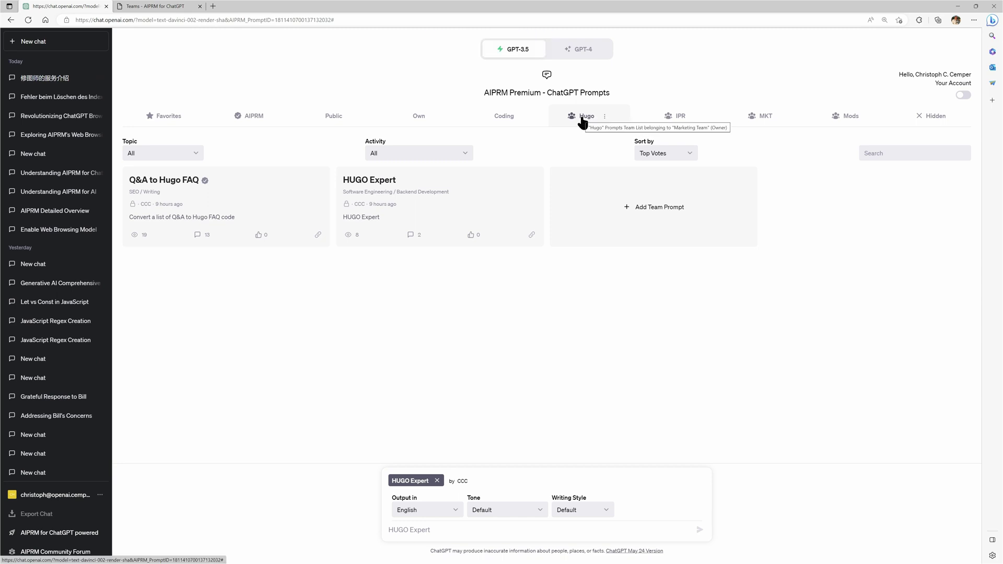
Make the Hugo list private again, confirming with OK, then show the Mods prompts
click(603, 116)
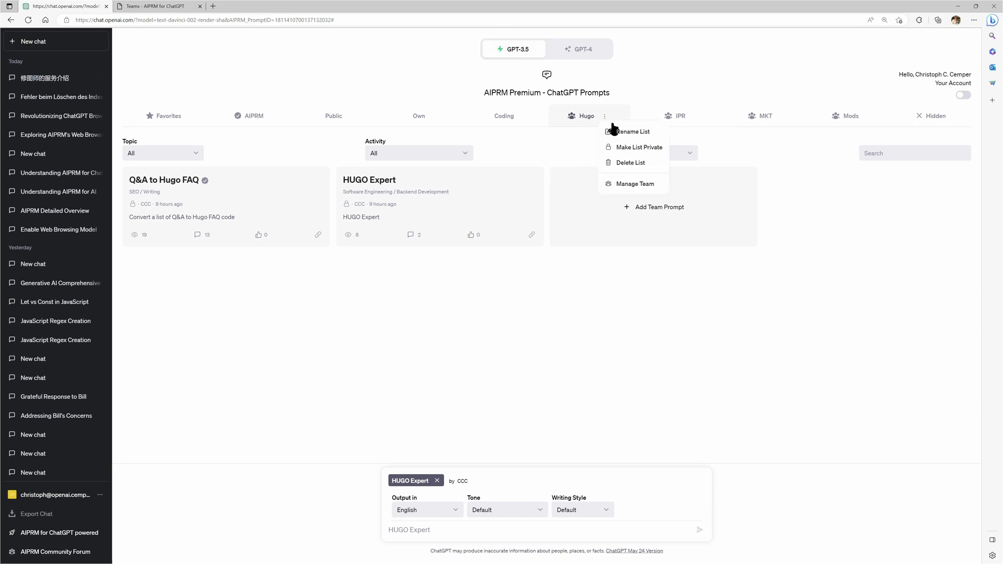
click(650, 149)
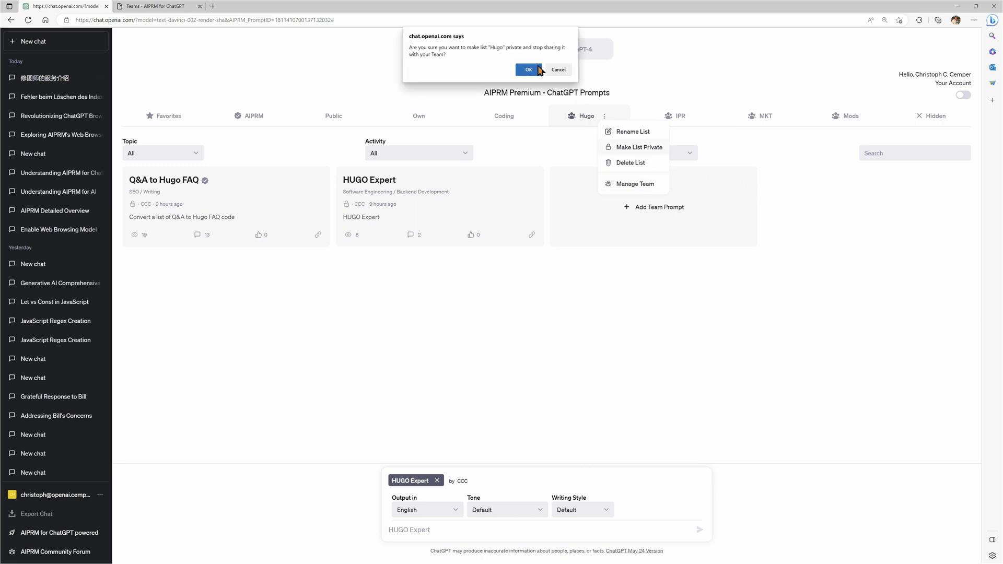
click(528, 69)
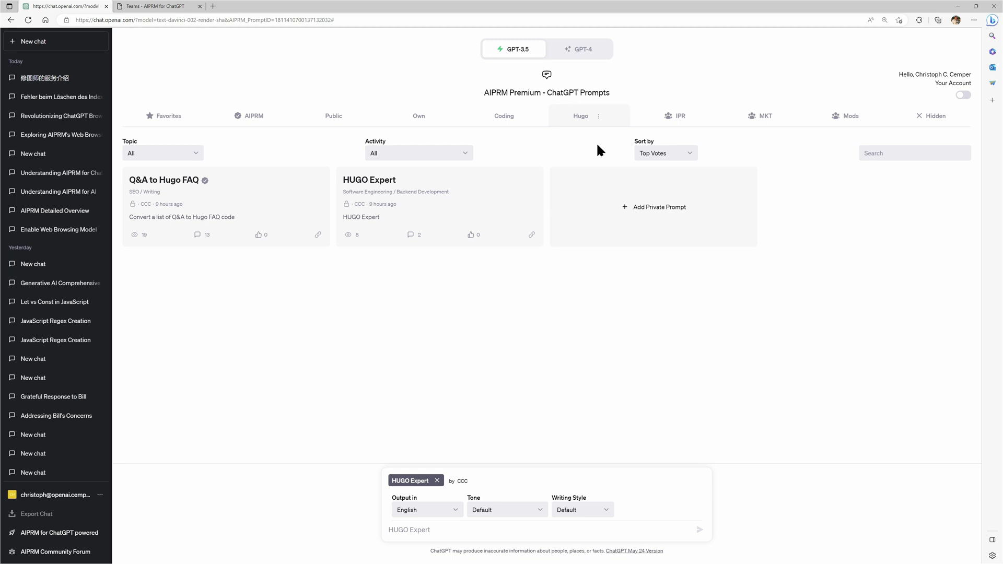
click(843, 118)
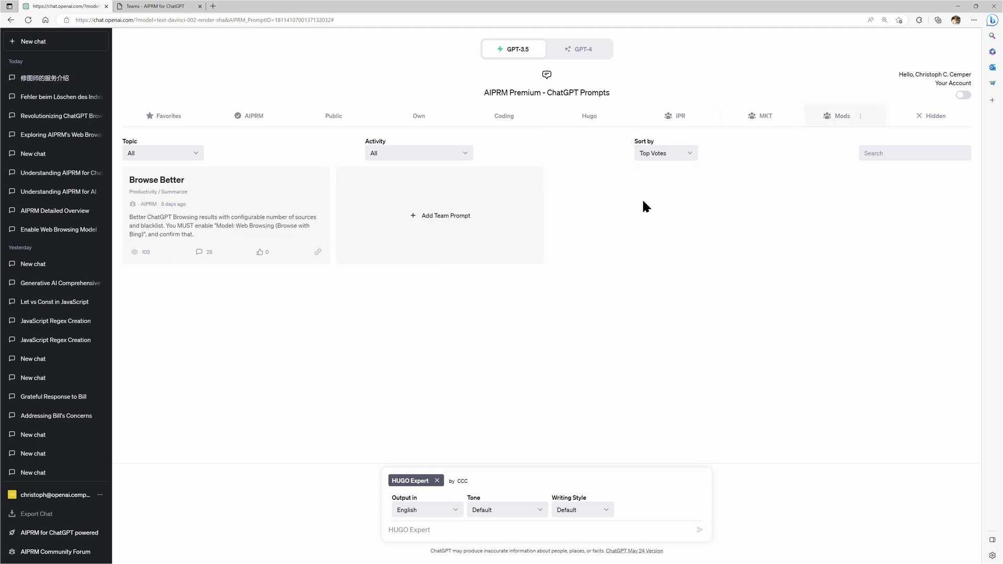